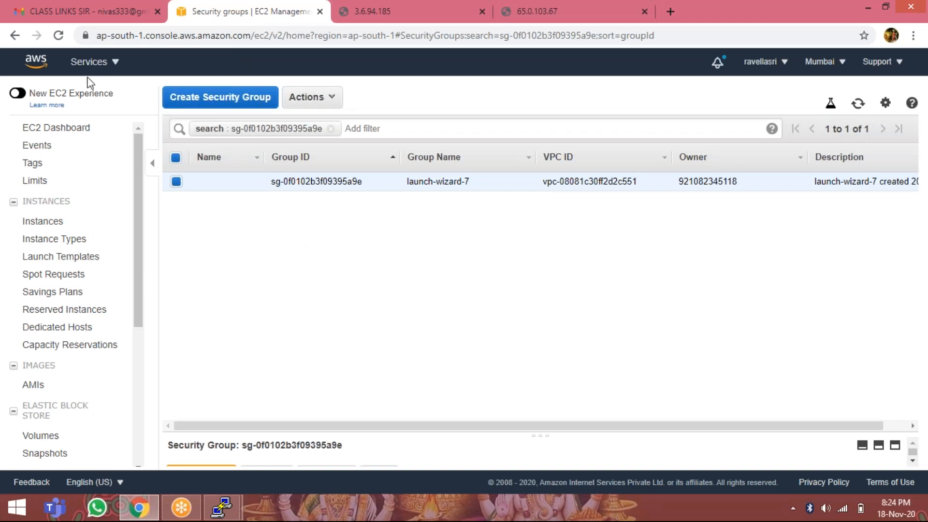
Start creating an Application Load Balancer from the EC2 load balancers list.
click(84, 131)
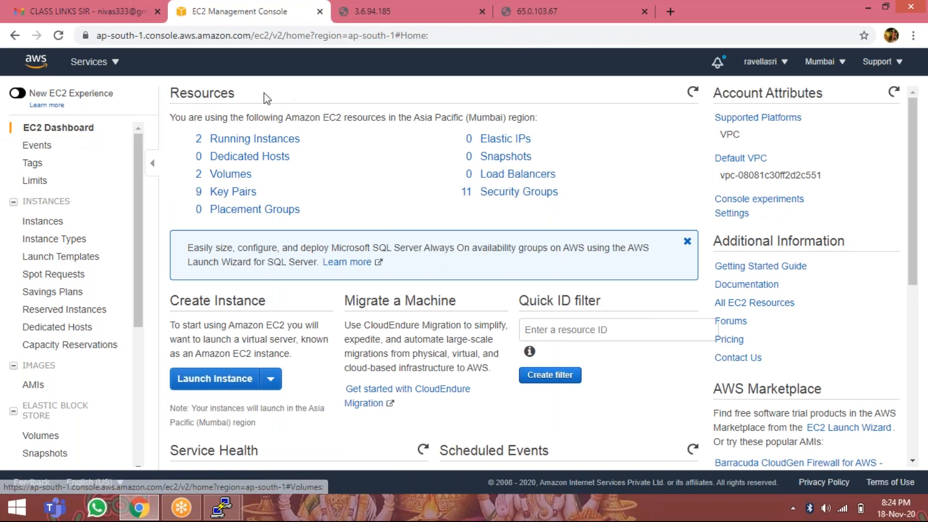
click(519, 176)
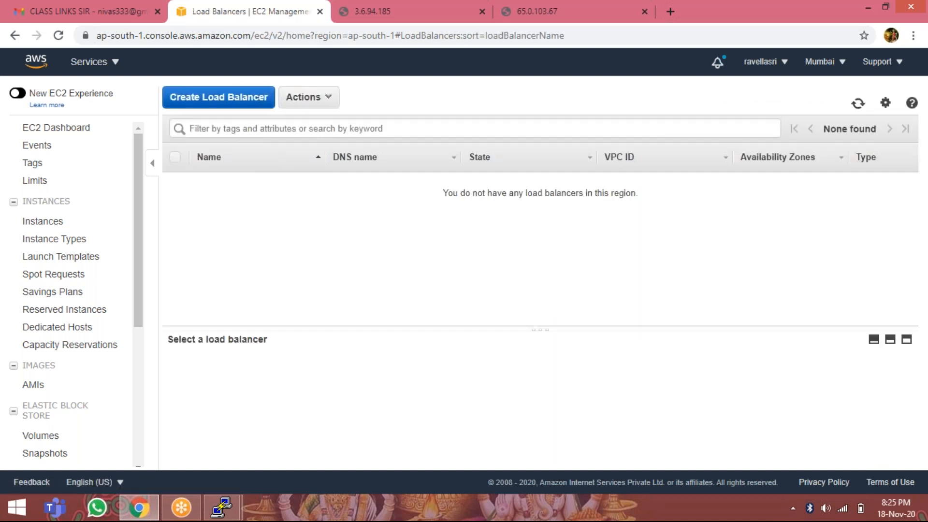
click(233, 100)
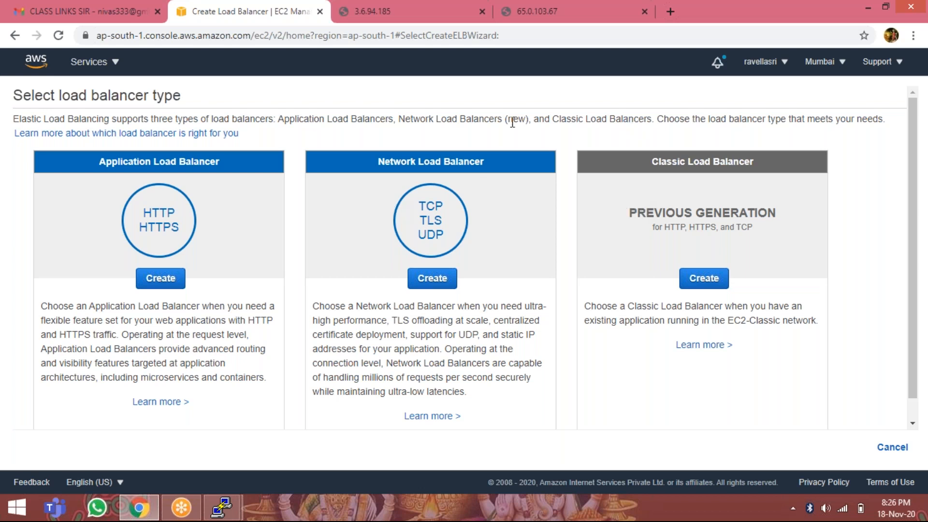
click(163, 282)
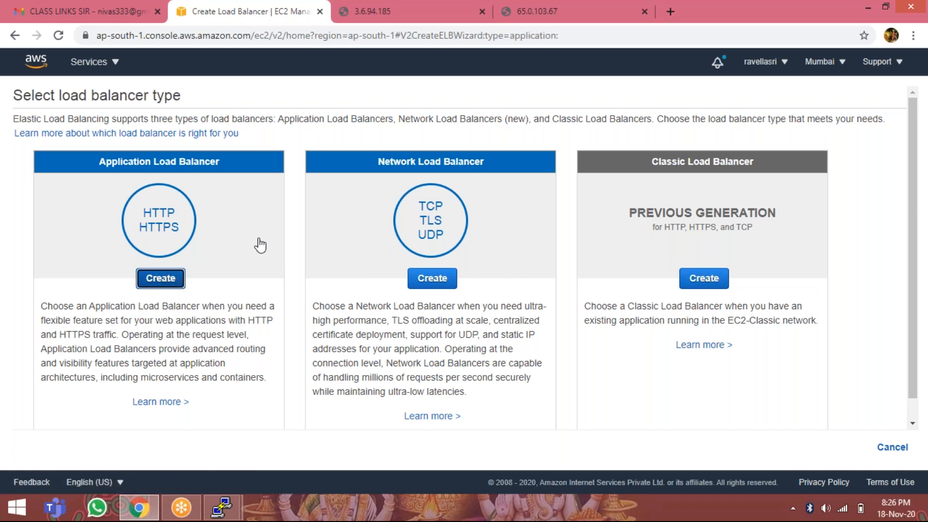
Name the load balancer webloadblc and set its scheme to internet-facing.
click(266, 212)
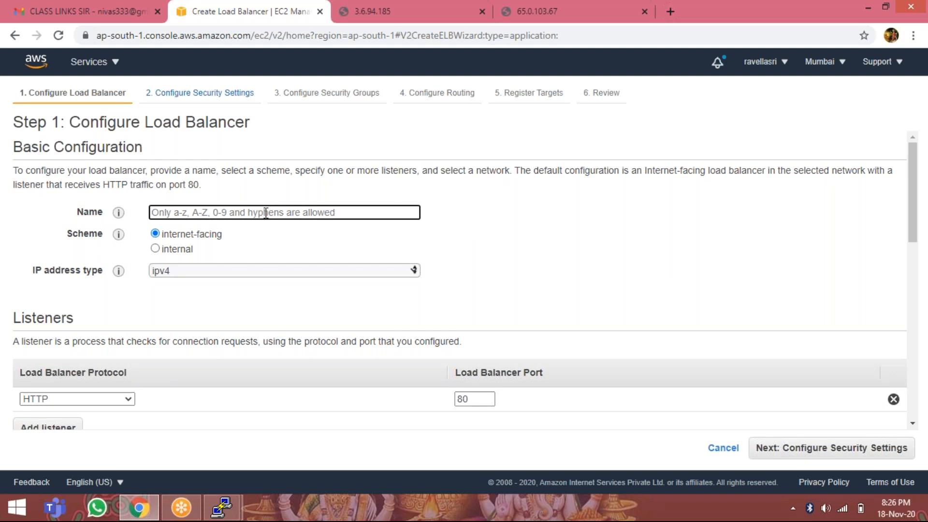
text(weblo)
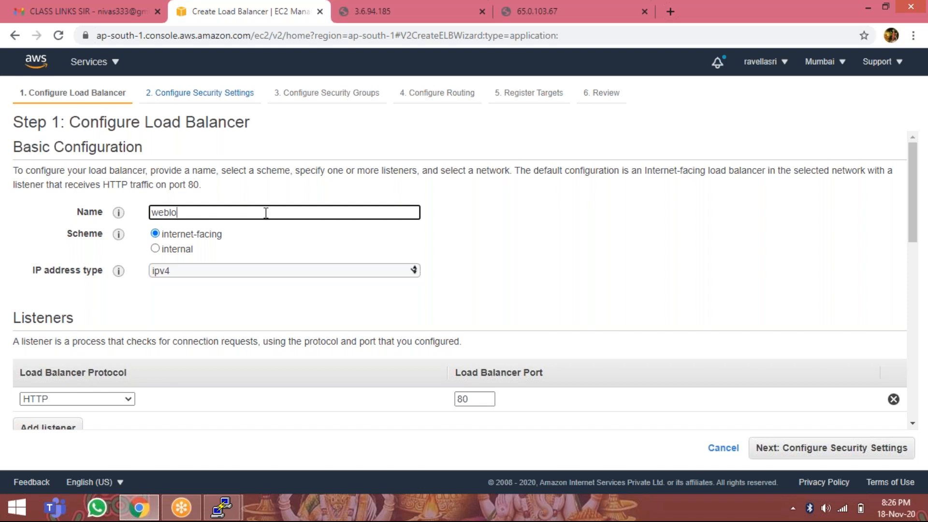
text(adblc)
scroll(263, 244, down, 3)
scroll(263, 244, up, 3)
click(183, 249)
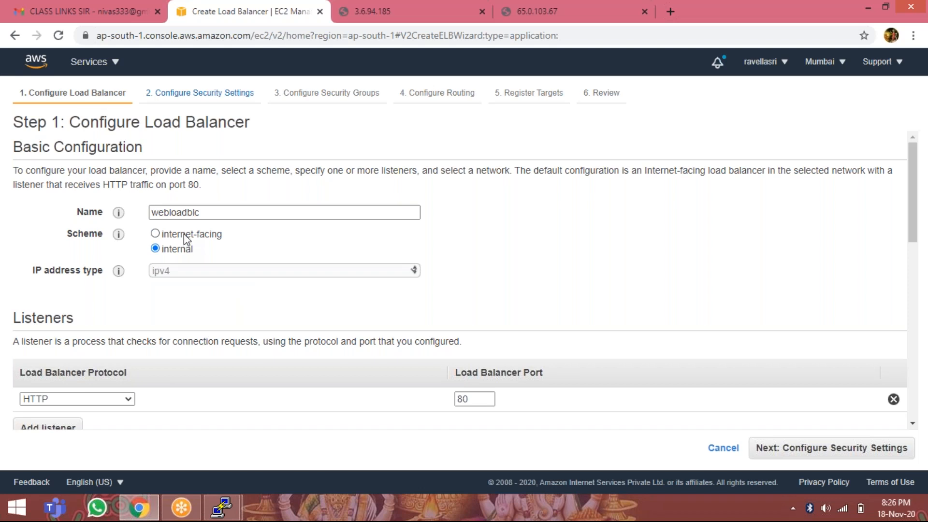
click(184, 235)
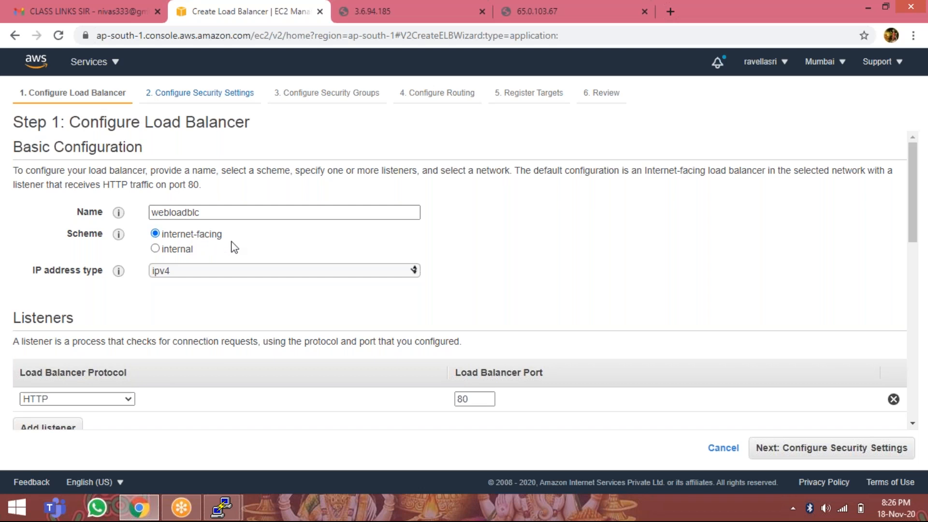
Review the listener's protocol options, keeping HTTP on port 80.
scroll(234, 248, down, 2)
scroll(232, 245, up, 1)
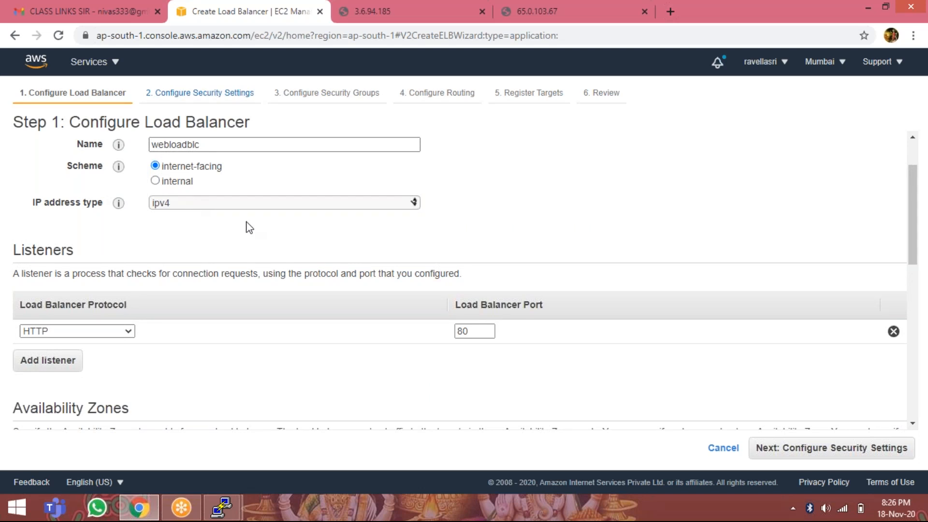
scroll(255, 224, down, 1)
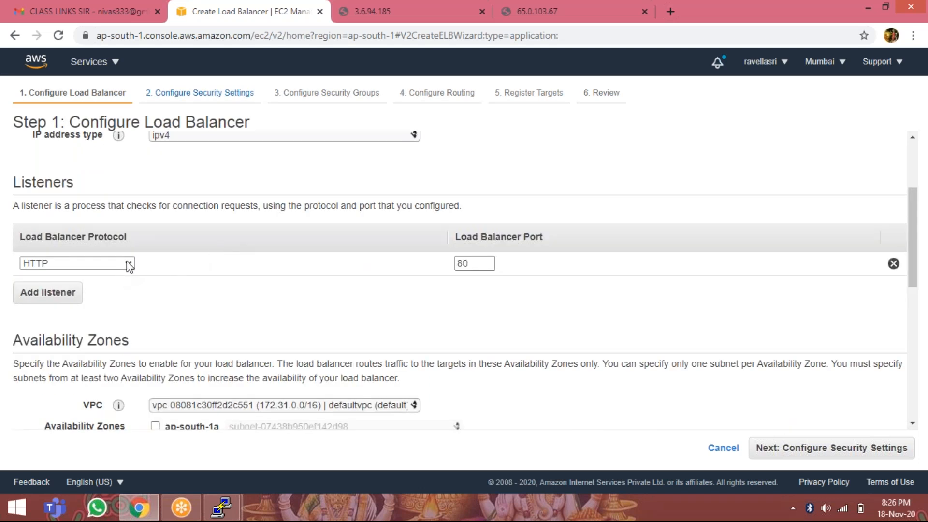
click(129, 263)
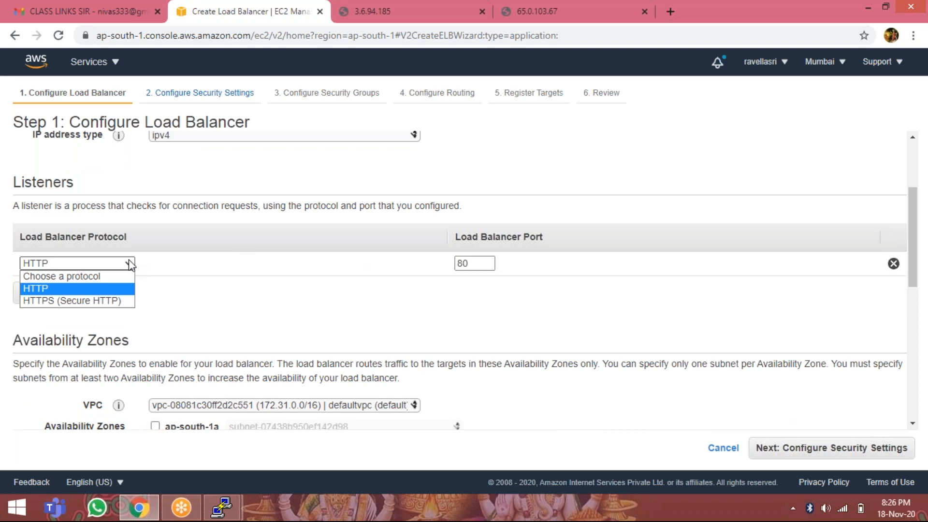
click(128, 264)
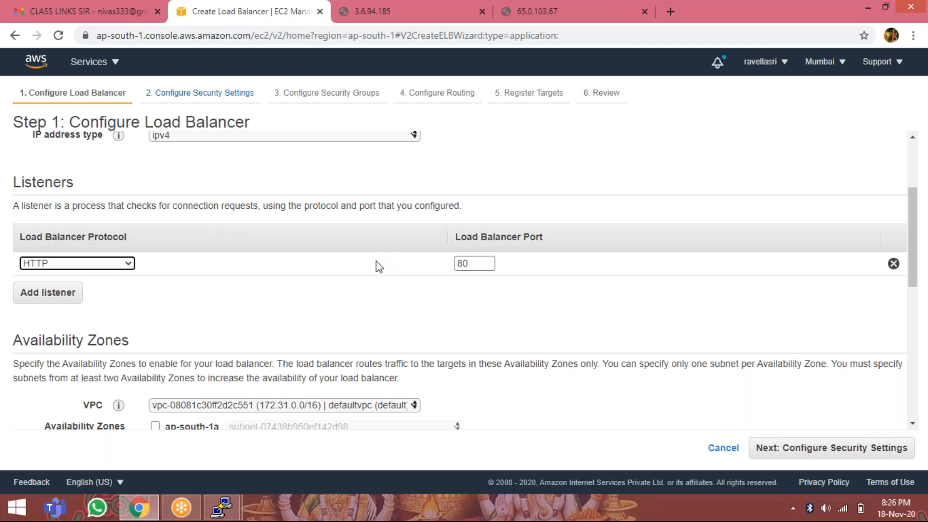
Enable the availability zones ap-south-1a, ap-south-1b and ap-south-1c for the load balancer.
scroll(377, 265, down, 4)
scroll(387, 265, up, 1)
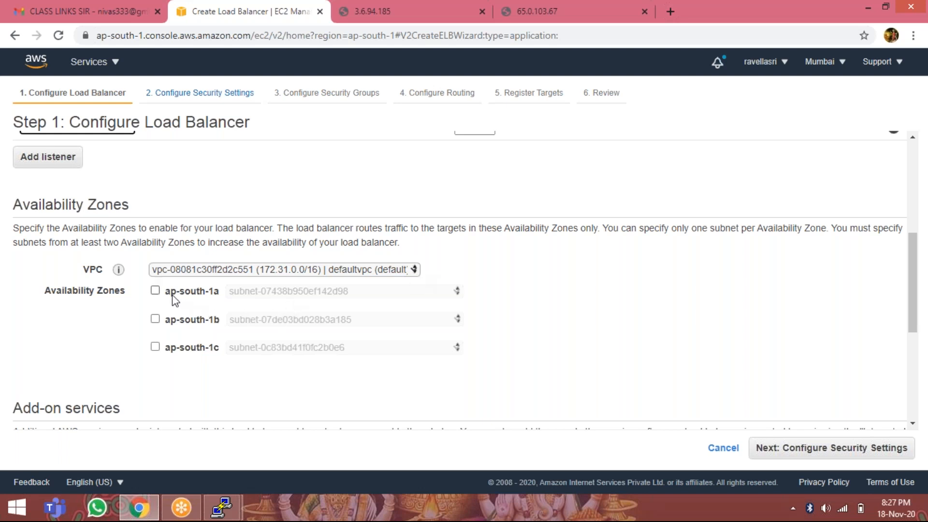
click(155, 290)
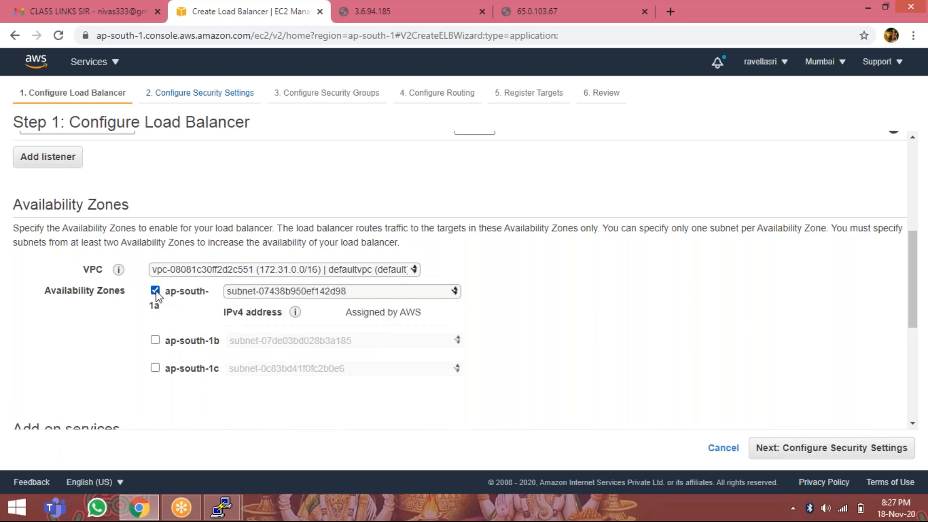
click(155, 341)
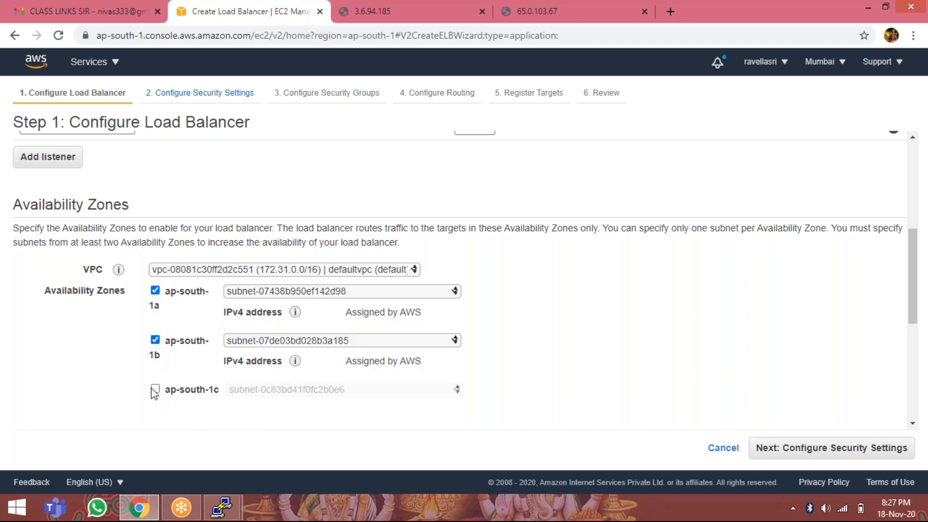
click(155, 389)
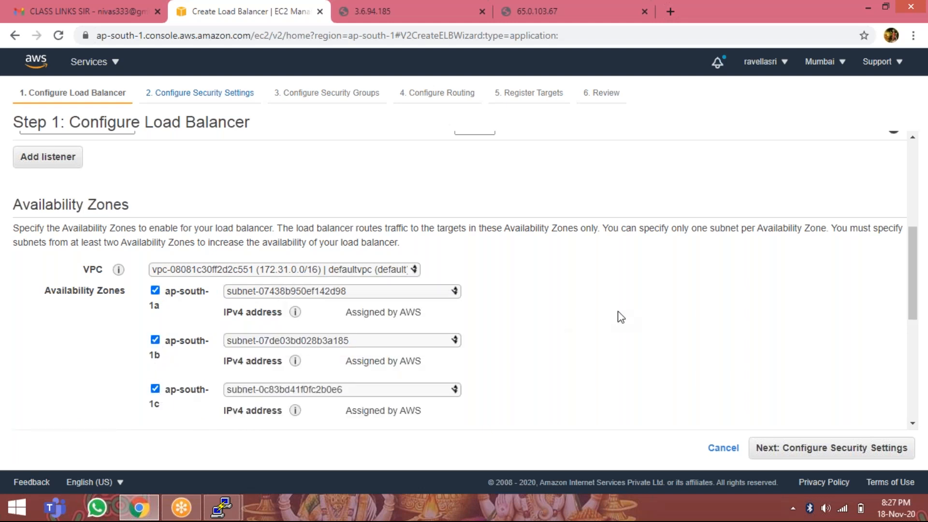
Leave the Global Accelerator add-on off and continue past the security settings to the security group configuration.
scroll(621, 317, down, 1)
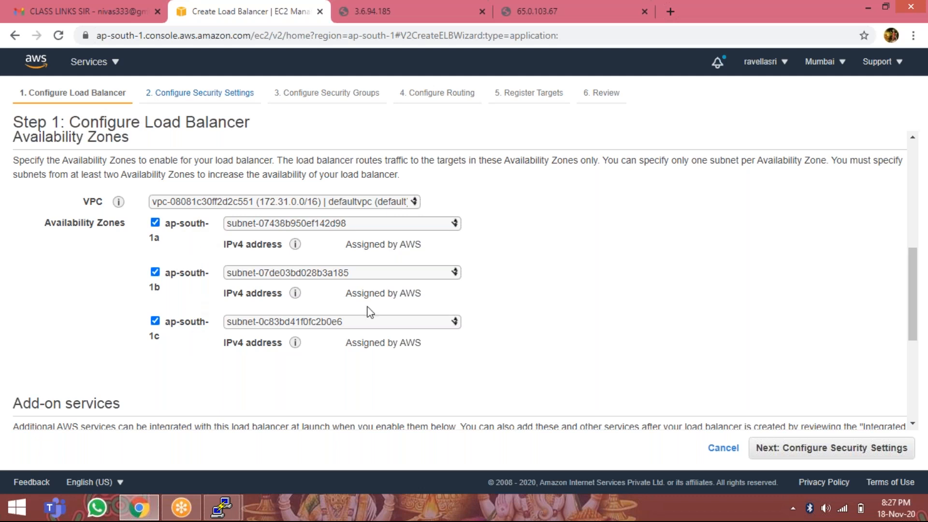
scroll(590, 269, down, 2)
scroll(591, 269, down, 1)
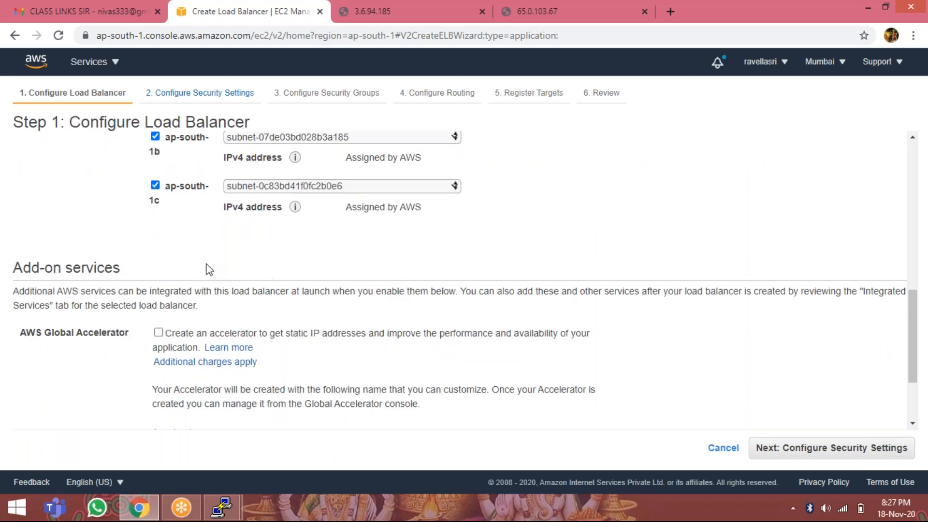
scroll(445, 277, down, 2)
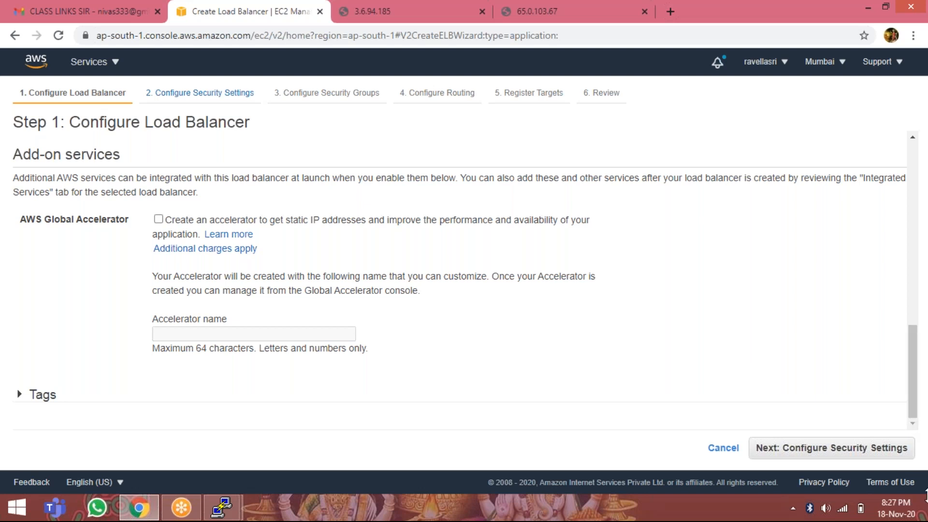
click(826, 454)
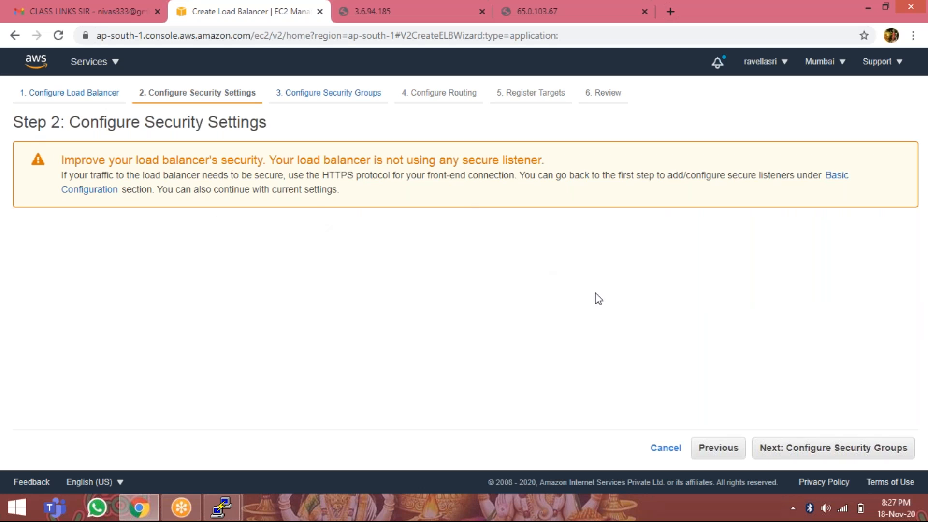
click(833, 454)
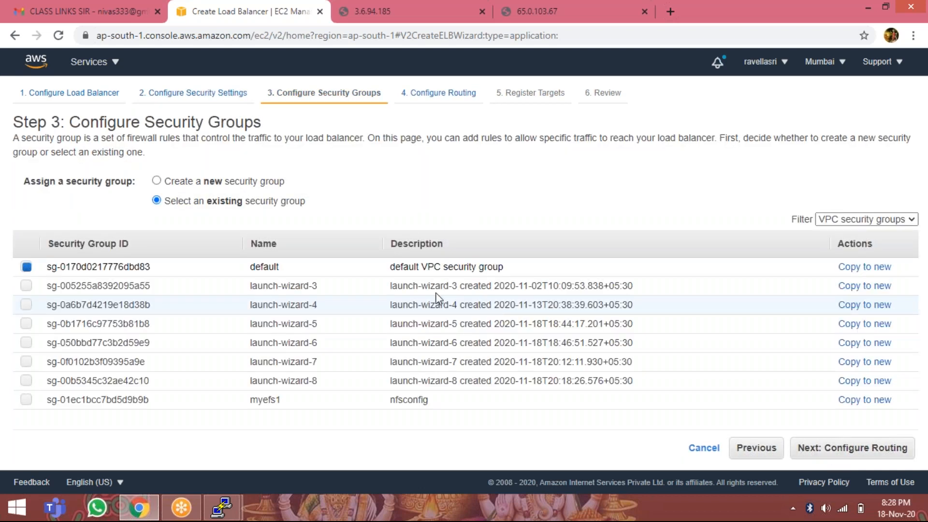
Assign a new security group to the load balancer and name it webapploadbalacer.
click(190, 183)
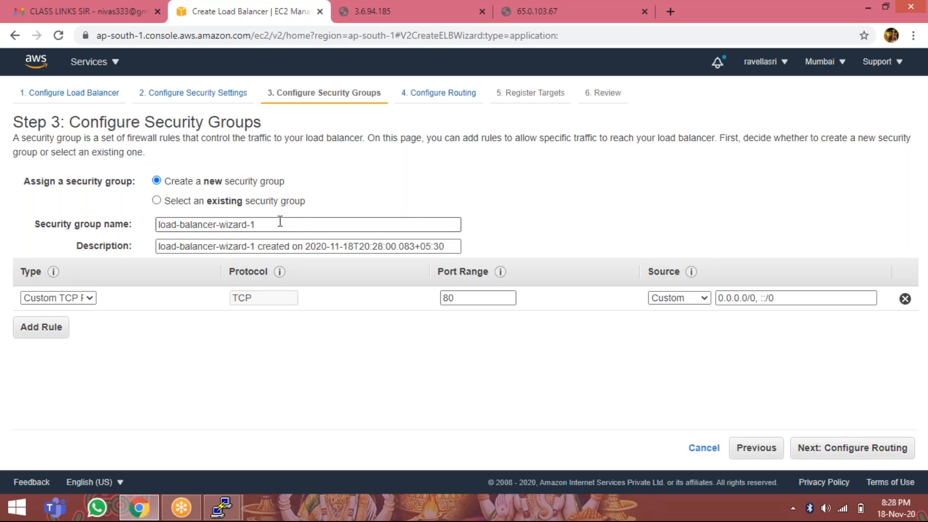
drag(280, 221, 135, 215)
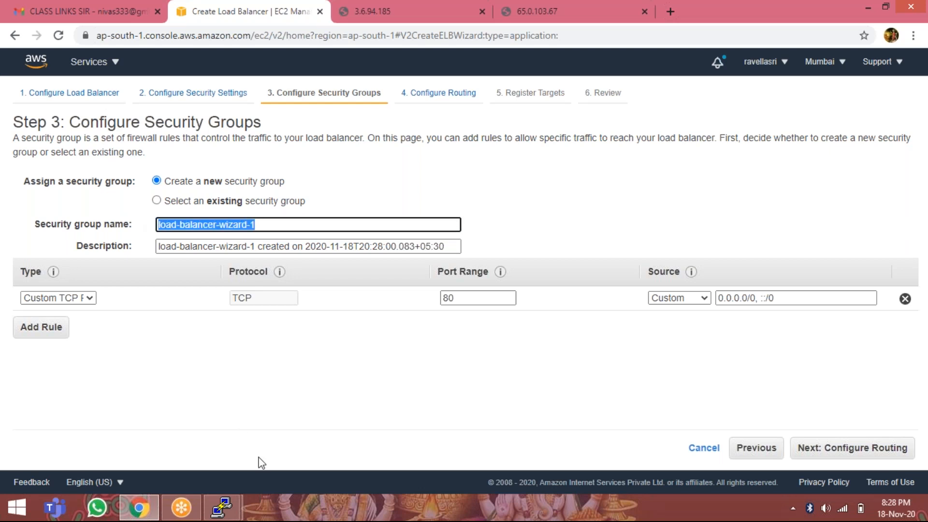
text(w)
key(BackSpace)
text(webapp)
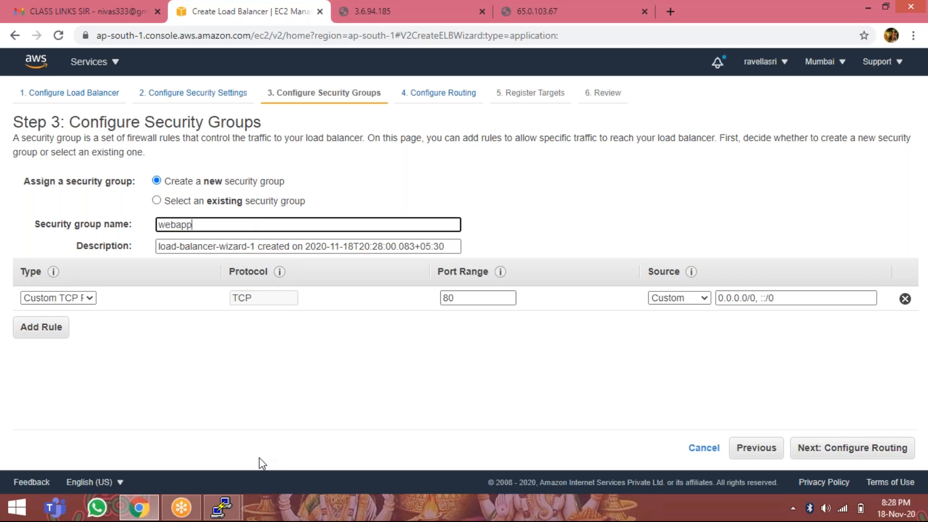
text(loadba)
text(lacer)
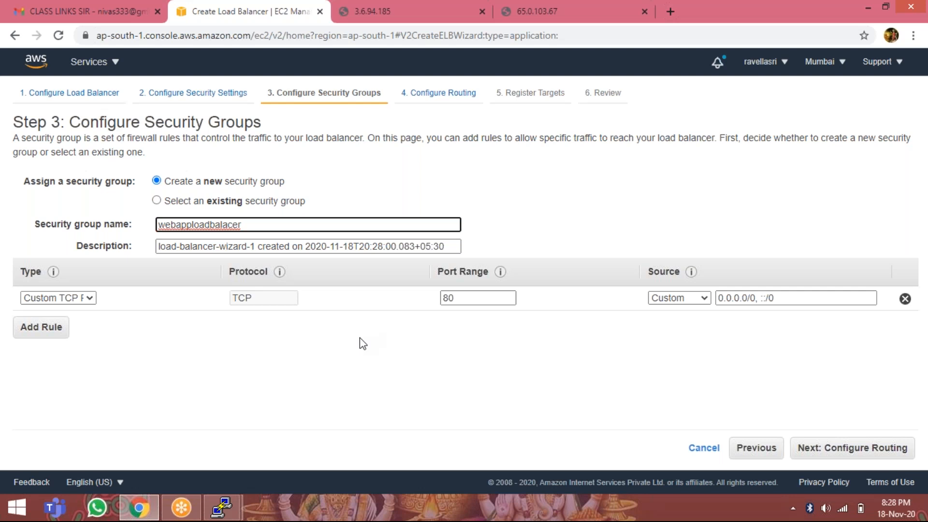
Set the security group rule's type to HTTP and continue to the routing configuration.
click(77, 302)
scroll(85, 271, down, 1)
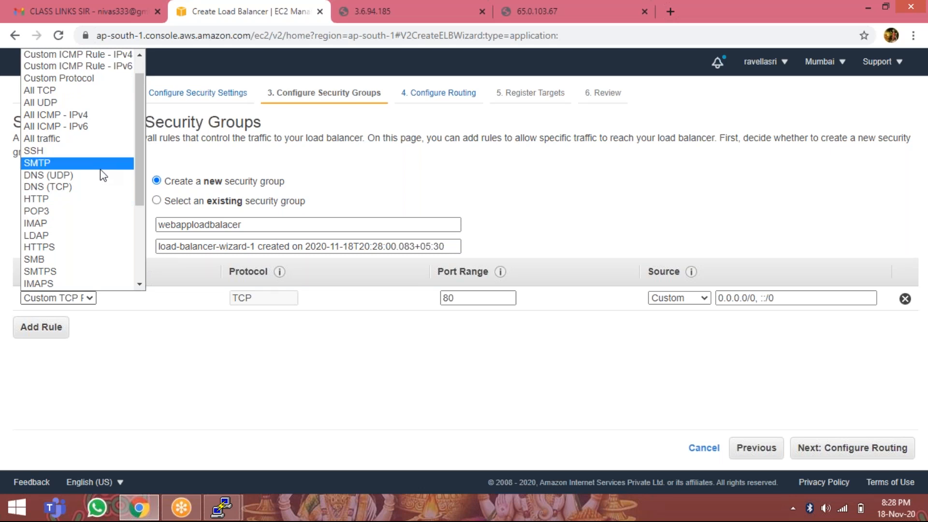
click(87, 199)
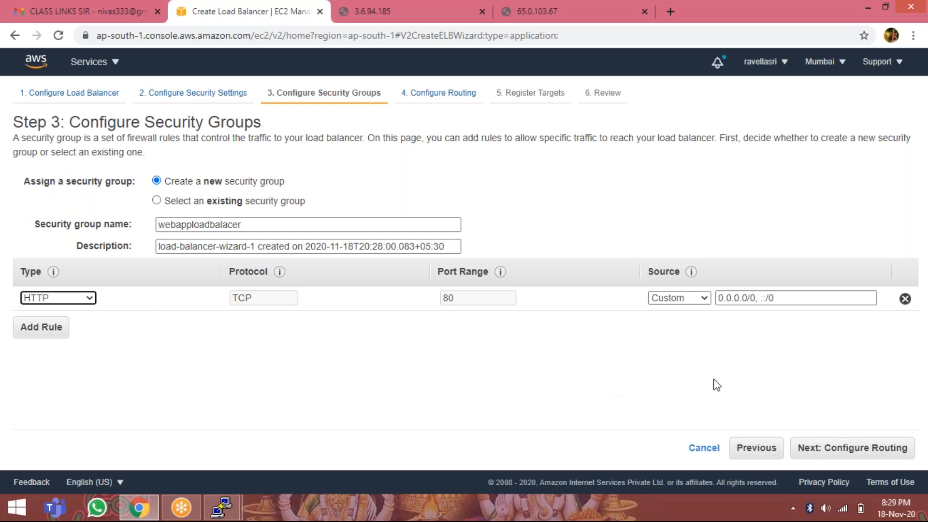
click(843, 452)
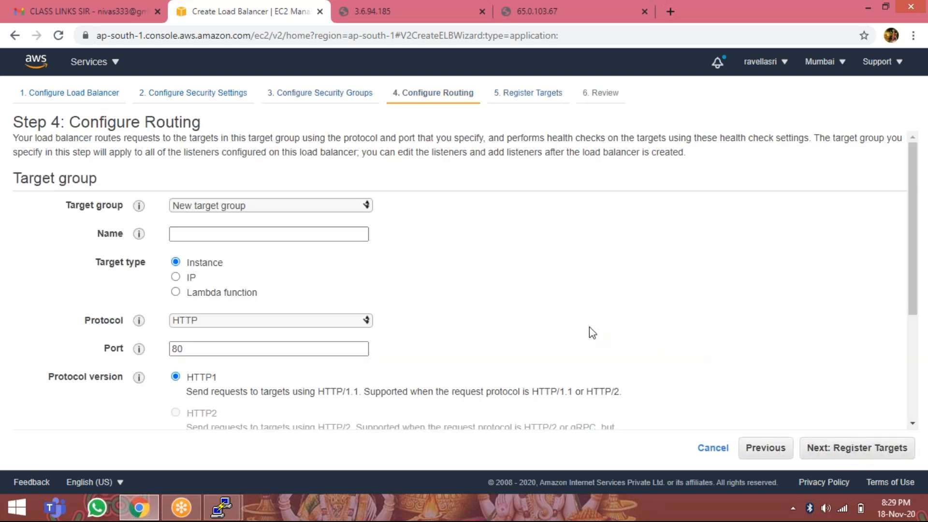
Compare the new and existing target group options for the load balancer's routing, keeping New target group.
click(286, 205)
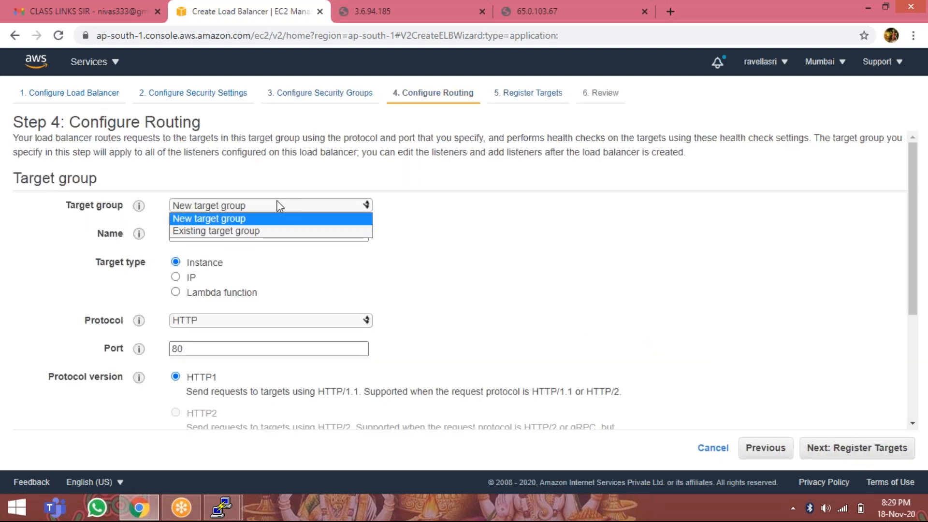
click(278, 207)
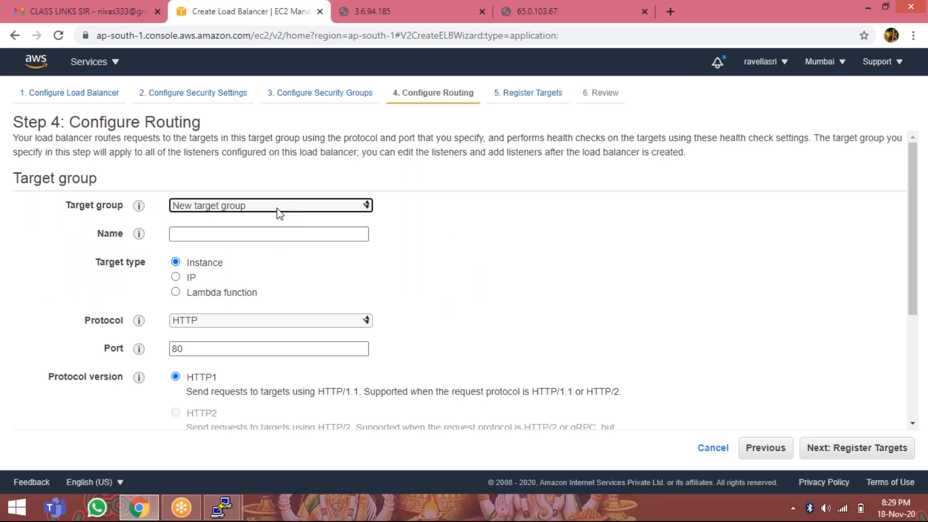
click(277, 208)
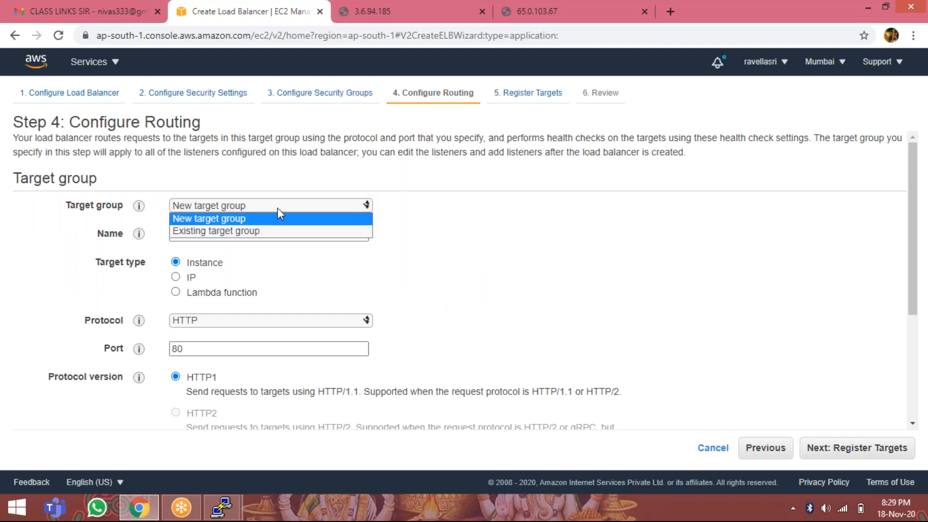
click(279, 231)
click(287, 206)
click(285, 220)
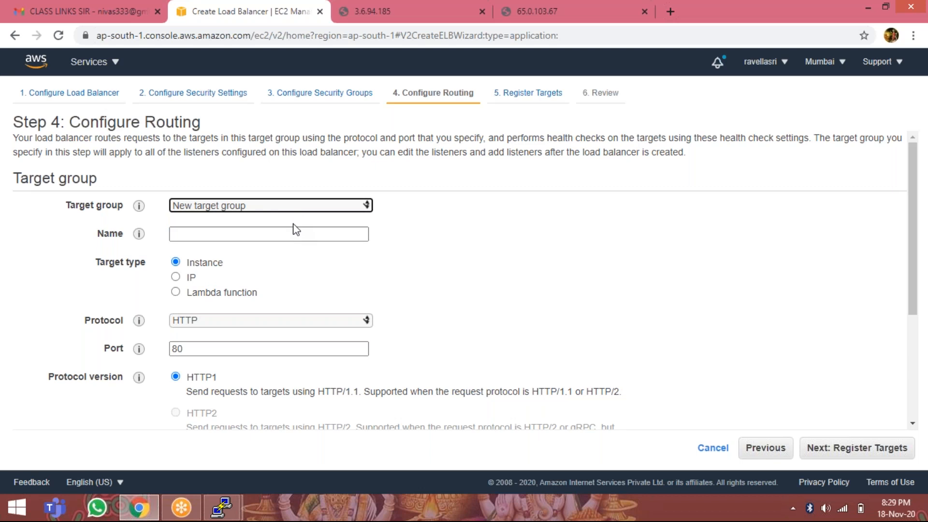
click(298, 233)
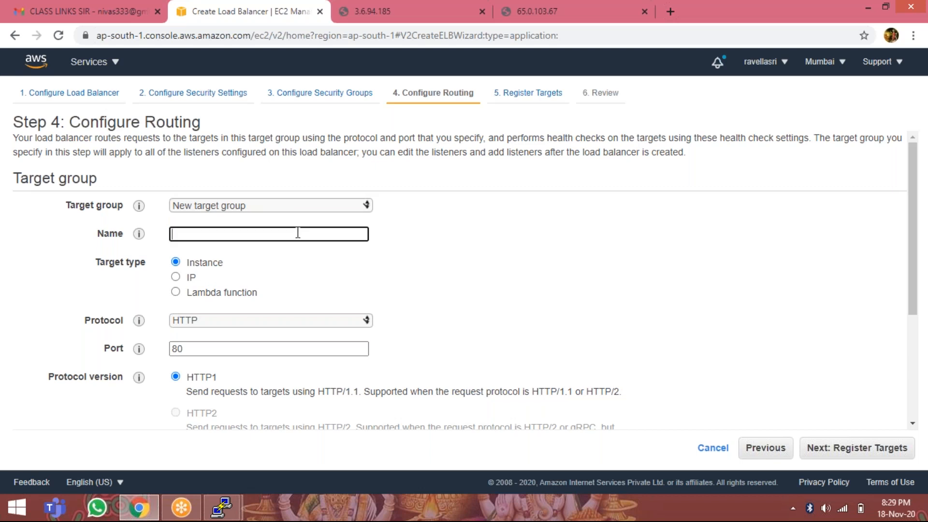
click(285, 205)
click(286, 204)
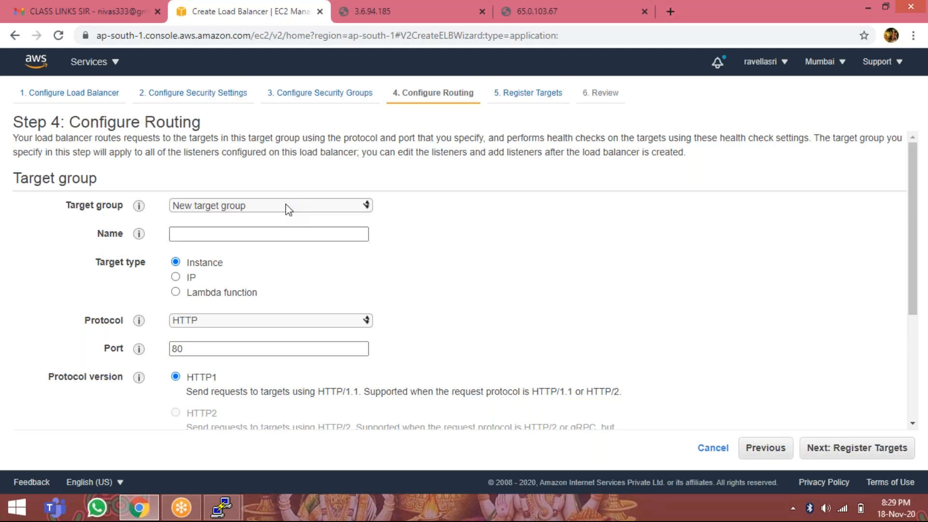
Name the new target group webapproute, keeping the Instance target type and HTTP on port 80, and continue to target registration.
click(267, 230)
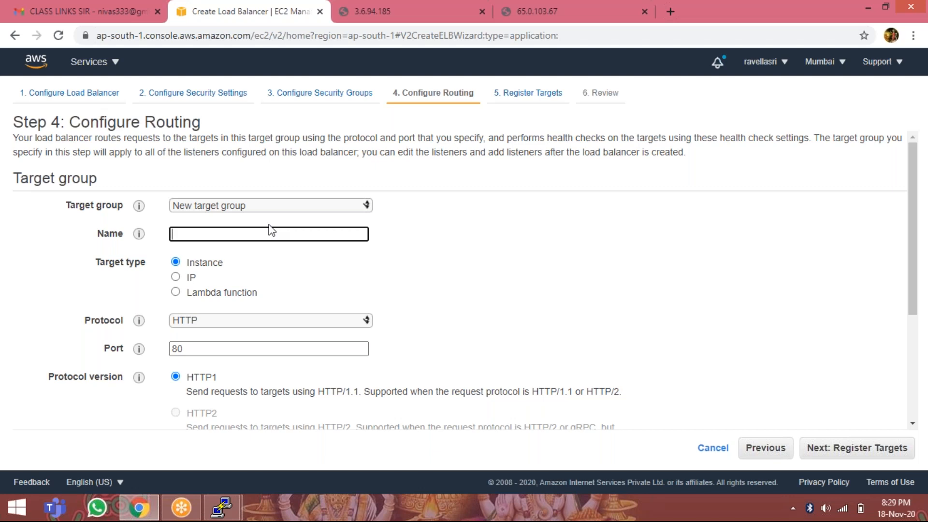
text(webapproute)
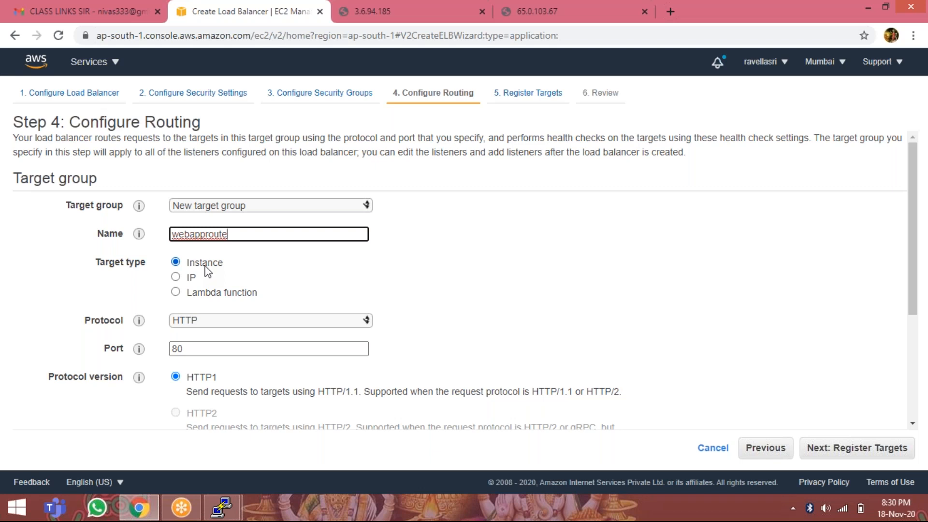
scroll(205, 310, down, 2)
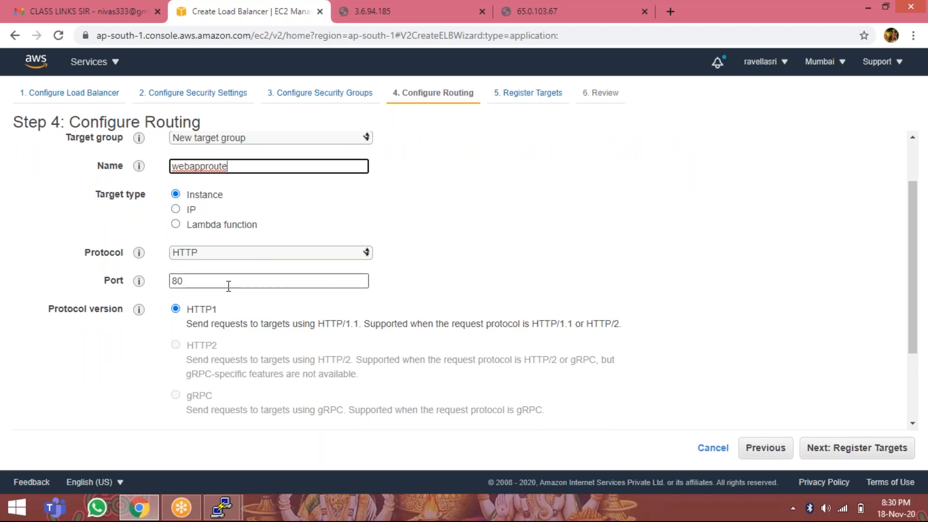
scroll(227, 288, down, 3)
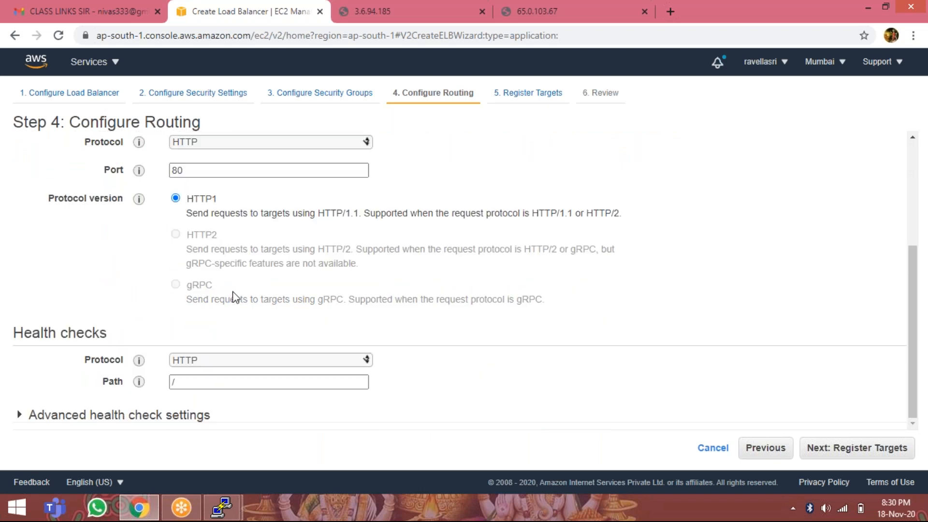
scroll(273, 299, up, 5)
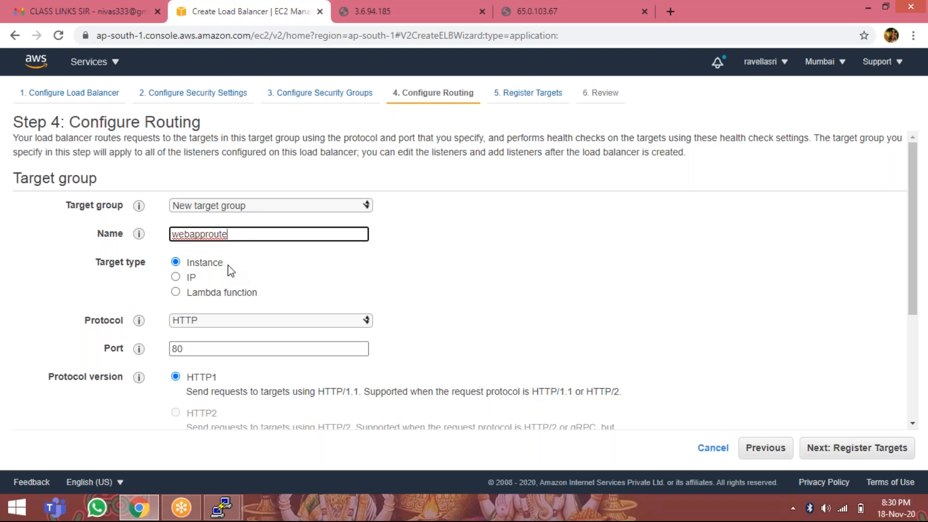
scroll(202, 327, down, 1)
scroll(203, 328, down, 1)
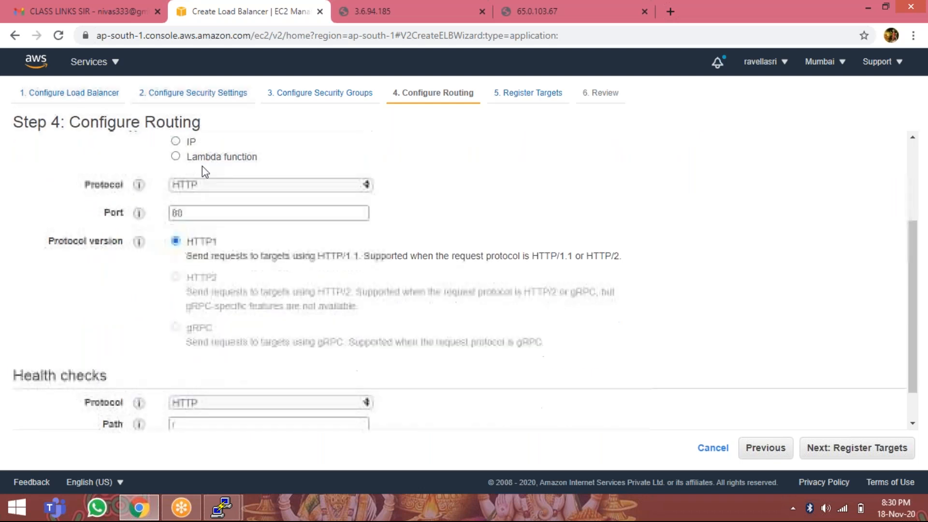
scroll(265, 292, down, 1)
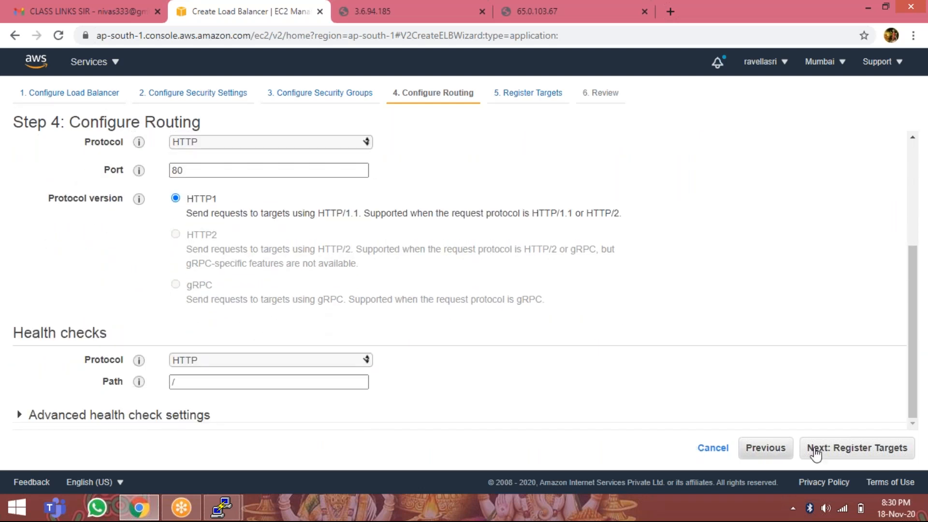
click(878, 450)
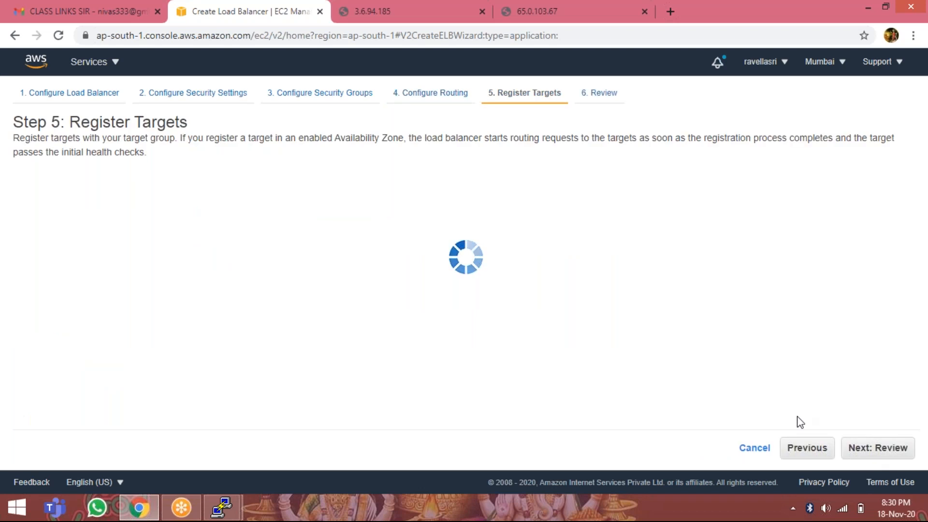
Register the webserver1 and webserver2 instances as targets on port 80 and continue to the review.
scroll(329, 256, down, 2)
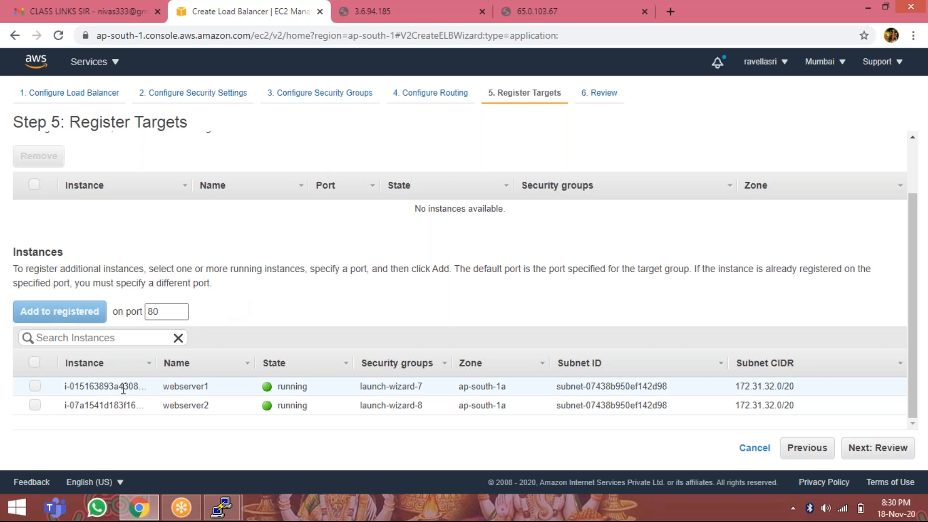
click(35, 387)
click(34, 405)
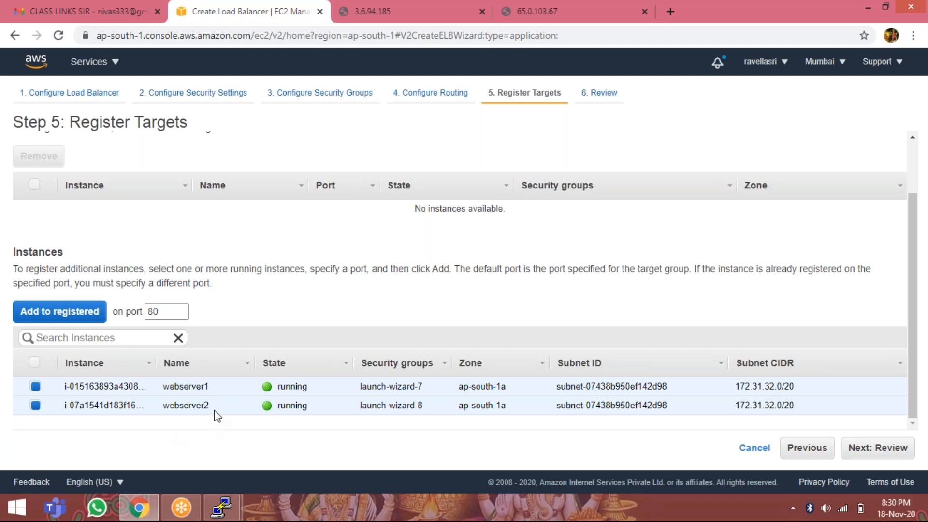
click(71, 316)
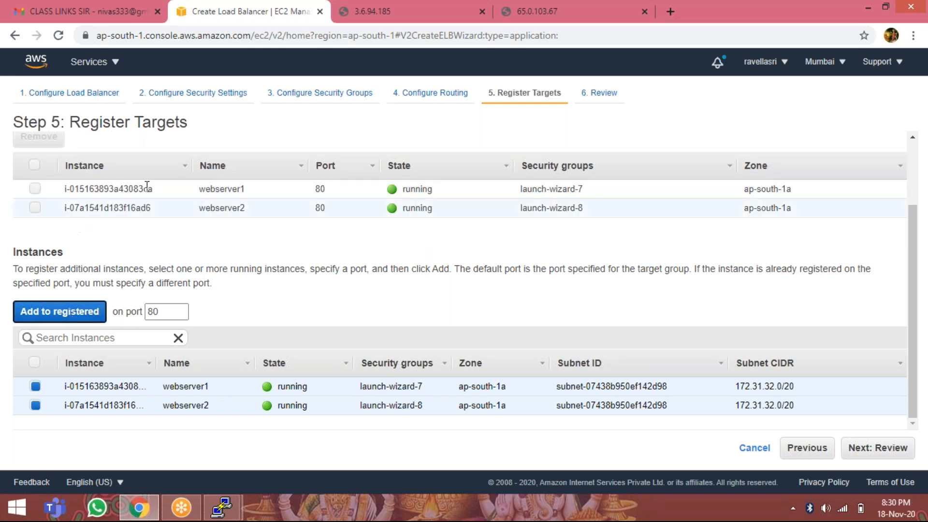
click(878, 458)
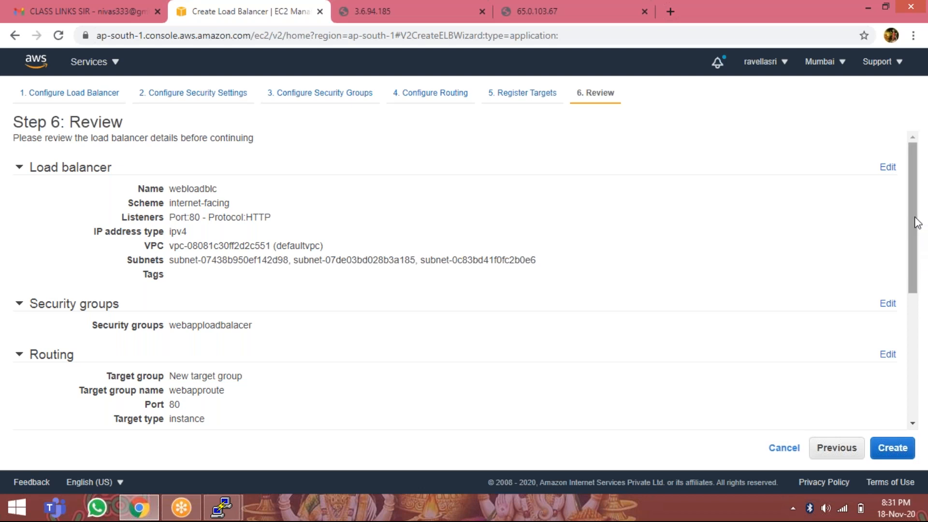
Review the load balancer's configuration down to the add-on services and create the load balancer.
mouse_move(917, 222)
mouse_down()
mouse_move(907, 249)
mouse_move(918, 320)
mouse_up()
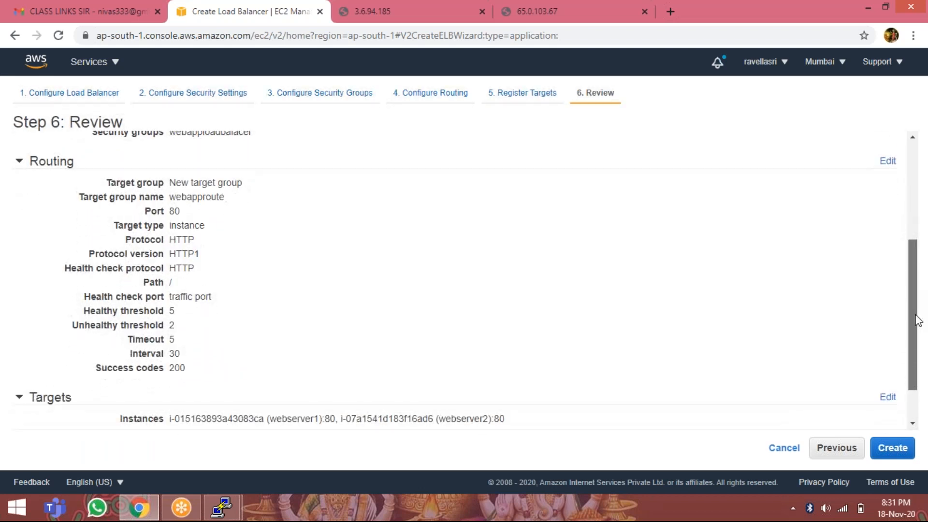
drag(917, 320, 917, 349)
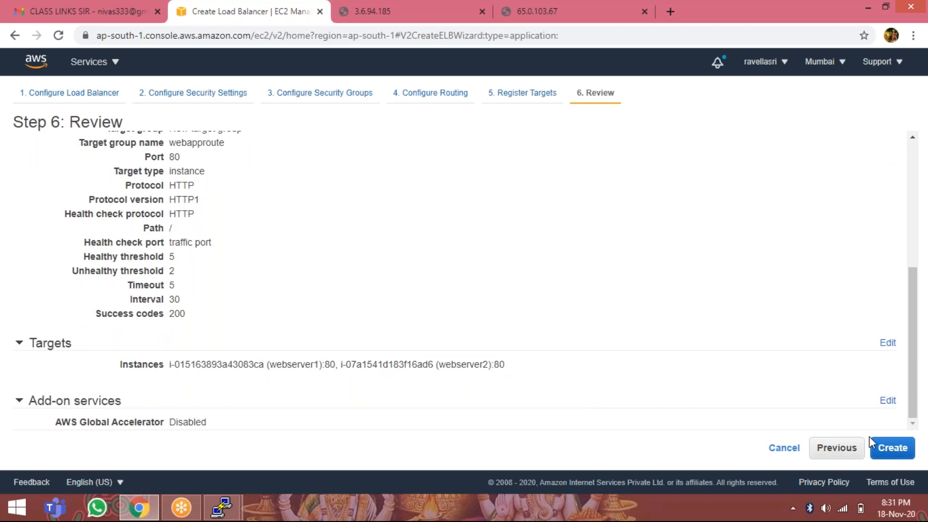
click(892, 449)
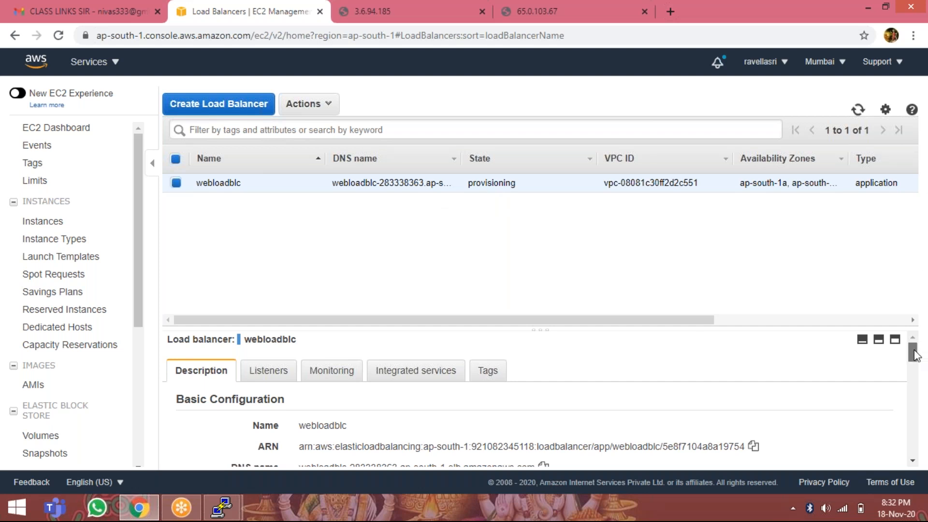
Copy the DNS name of webloadblc and close the two browser tabs showing the individual web servers.
scroll(918, 354, down, 2)
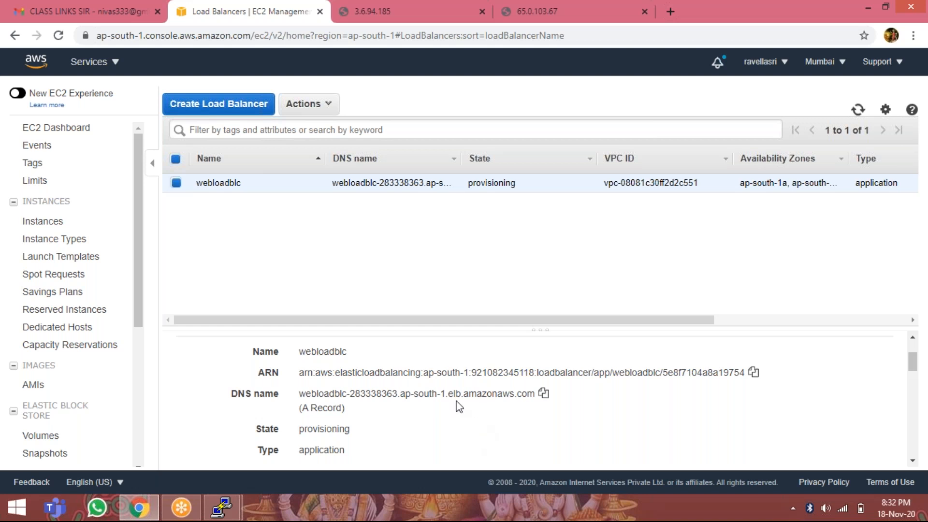
click(543, 394)
click(557, 5)
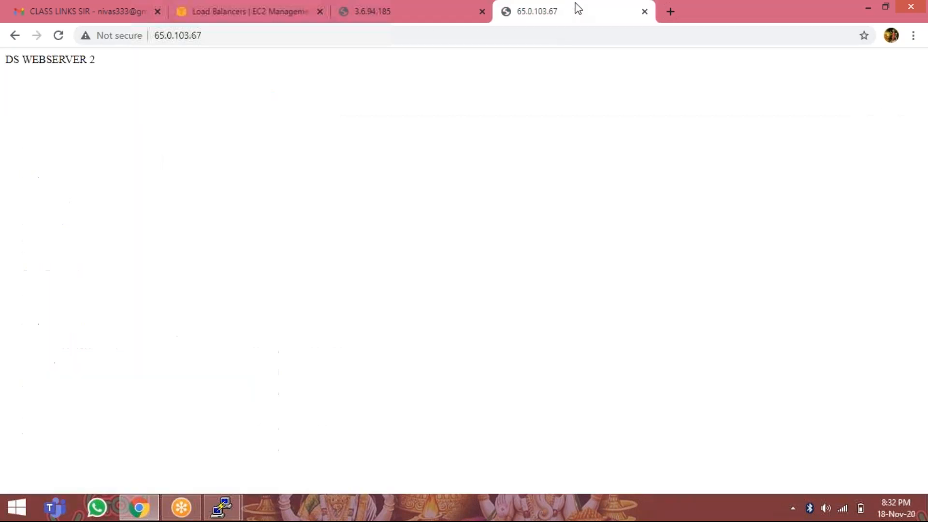
click(645, 11)
click(482, 12)
Open the load balancer's copied DNS name in a new browser tab.
key(ctrl+t)
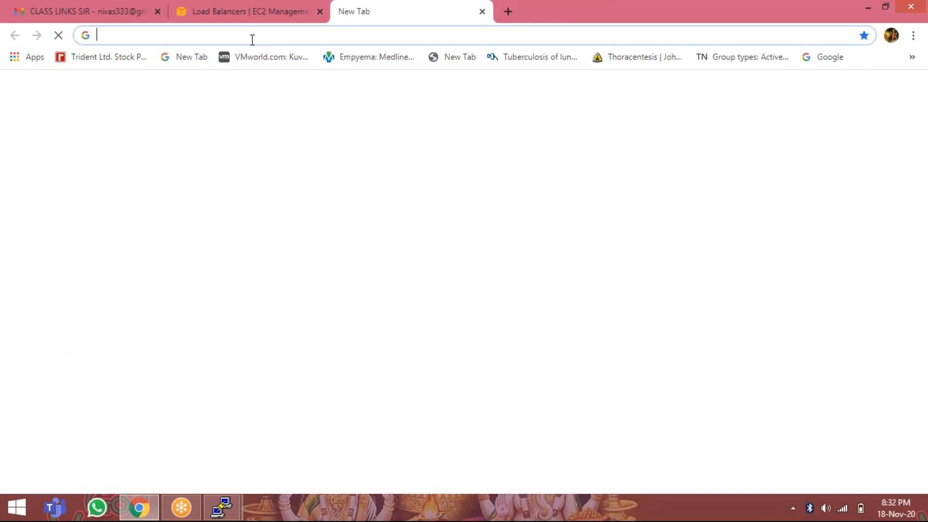
click(252, 36)
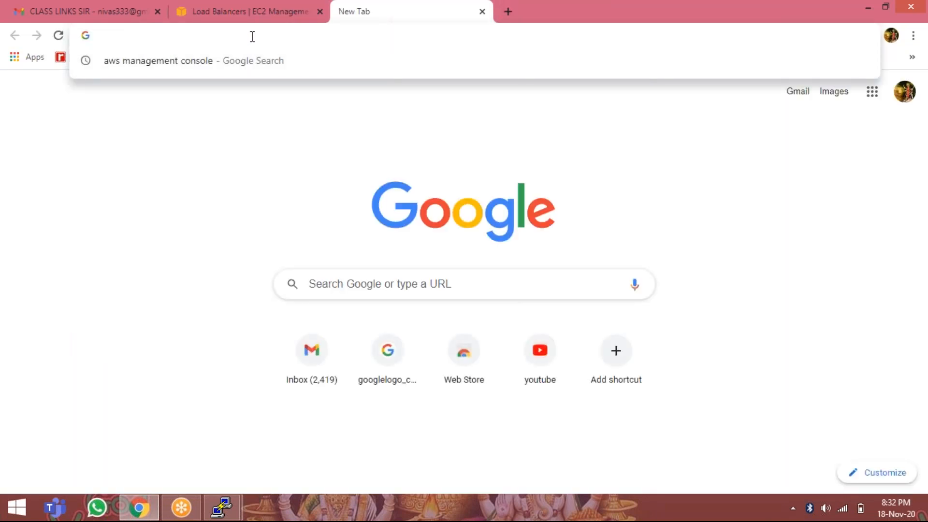
key(ctrl+v)
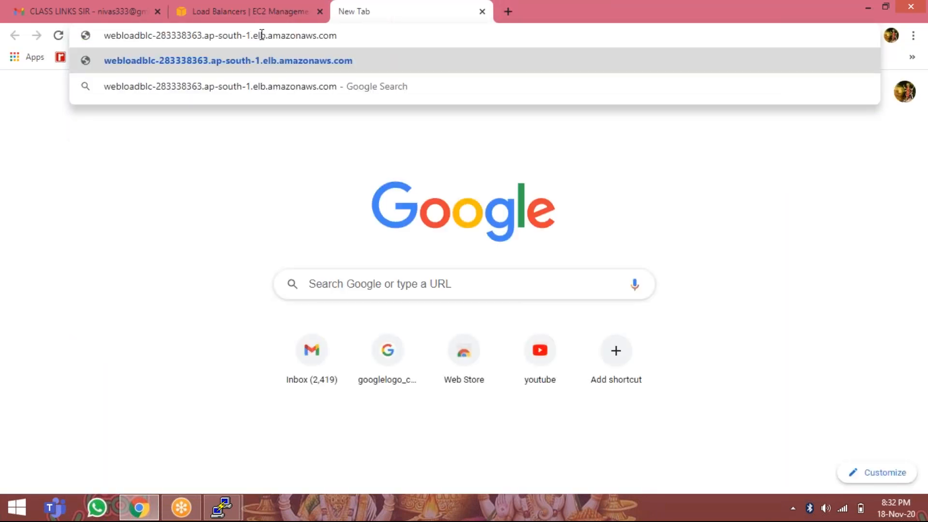
key(Return)
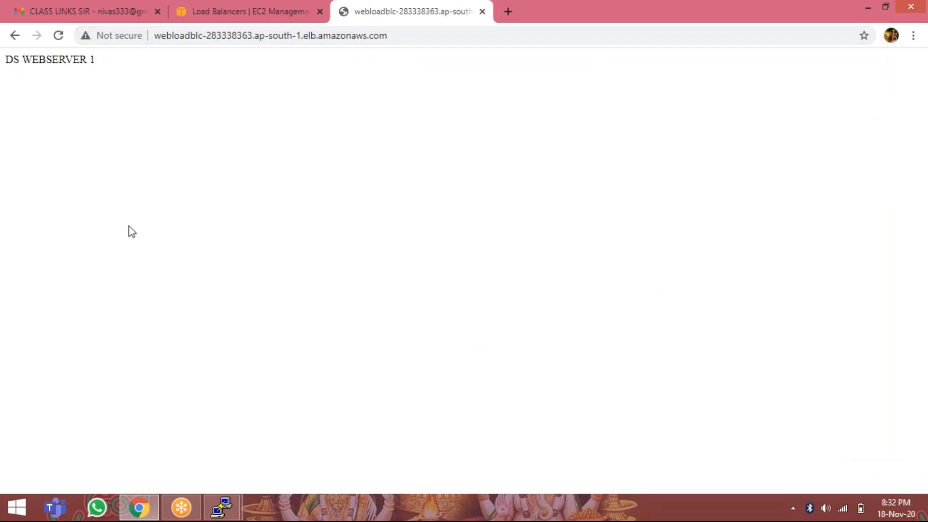
Reload the load balancer's page repeatedly to check which web server answers each request.
click(58, 36)
click(58, 36)
click(58, 35)
click(58, 36)
click(59, 36)
click(58, 35)
click(58, 36)
click(59, 35)
click(59, 36)
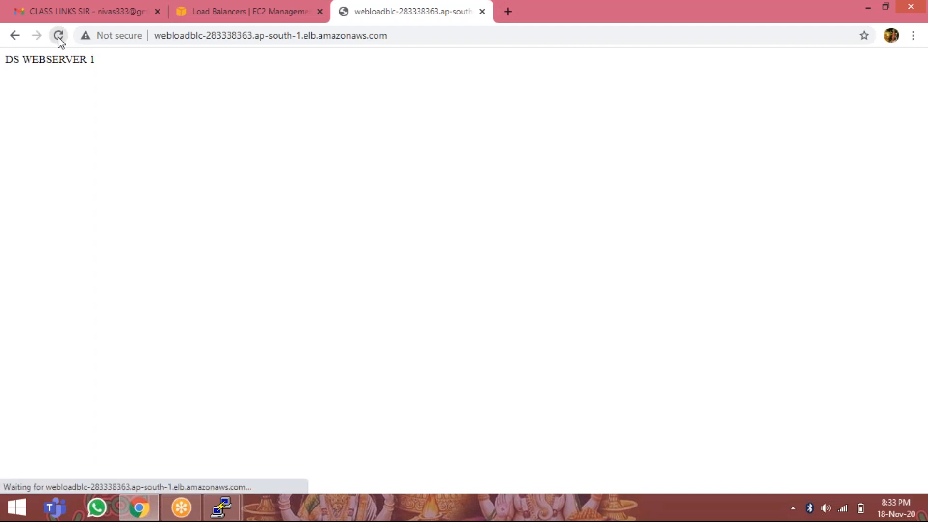
click(58, 36)
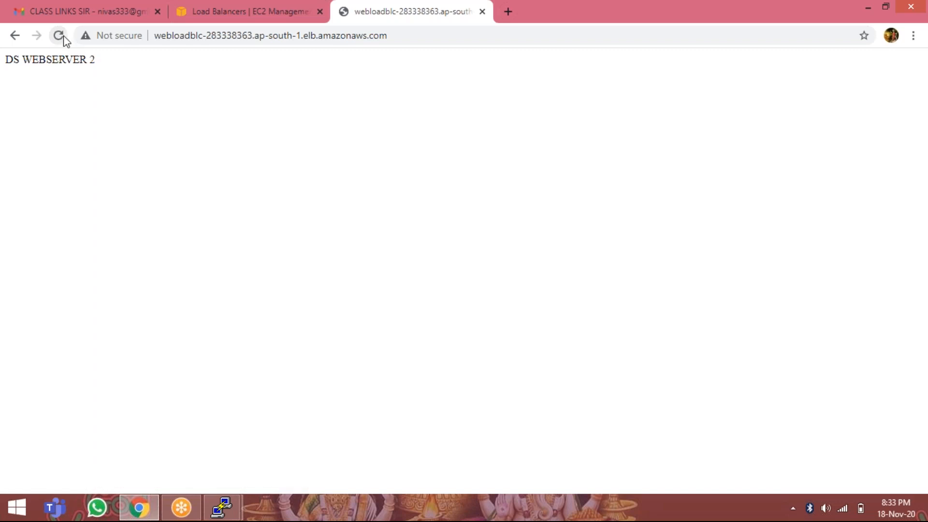
click(59, 36)
click(58, 38)
click(59, 38)
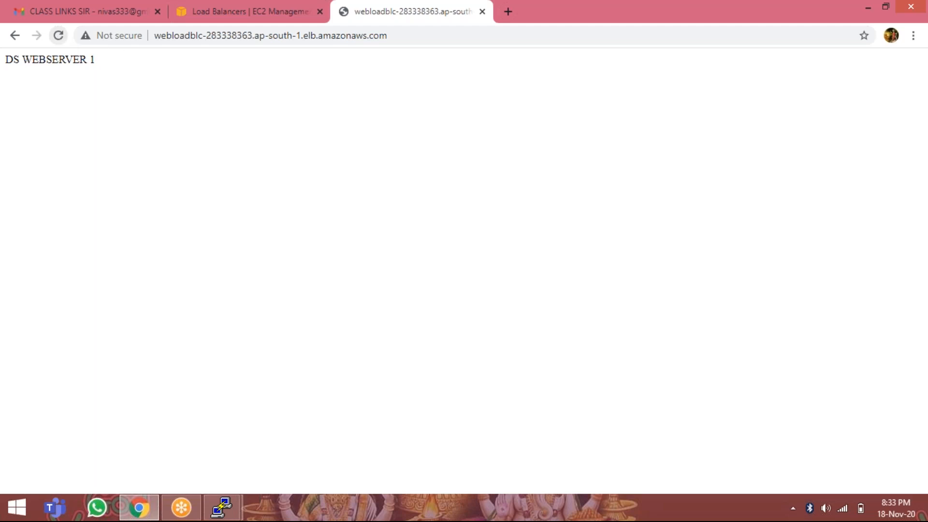